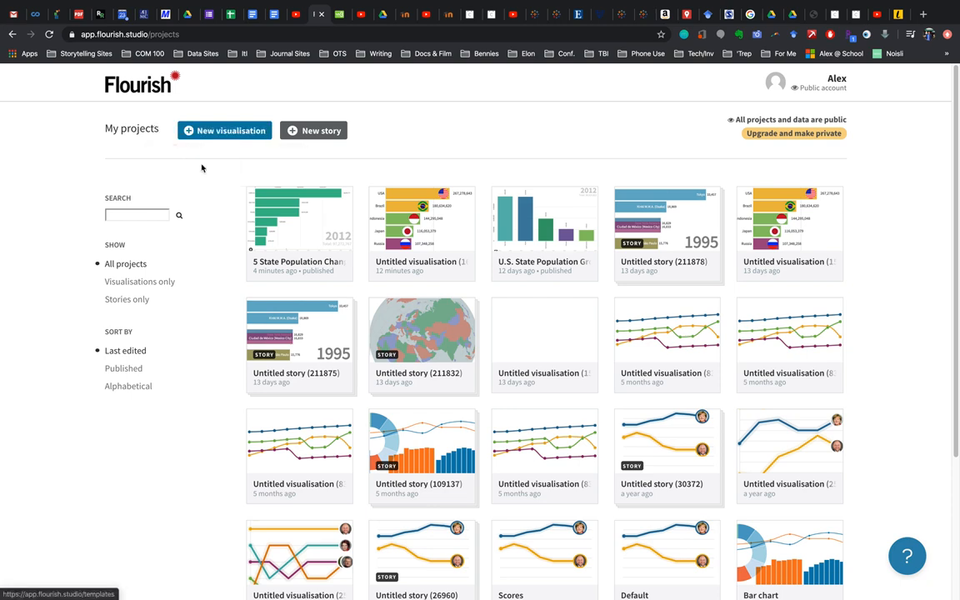
Create a new visualisation from the Bar chart race template
click(224, 139)
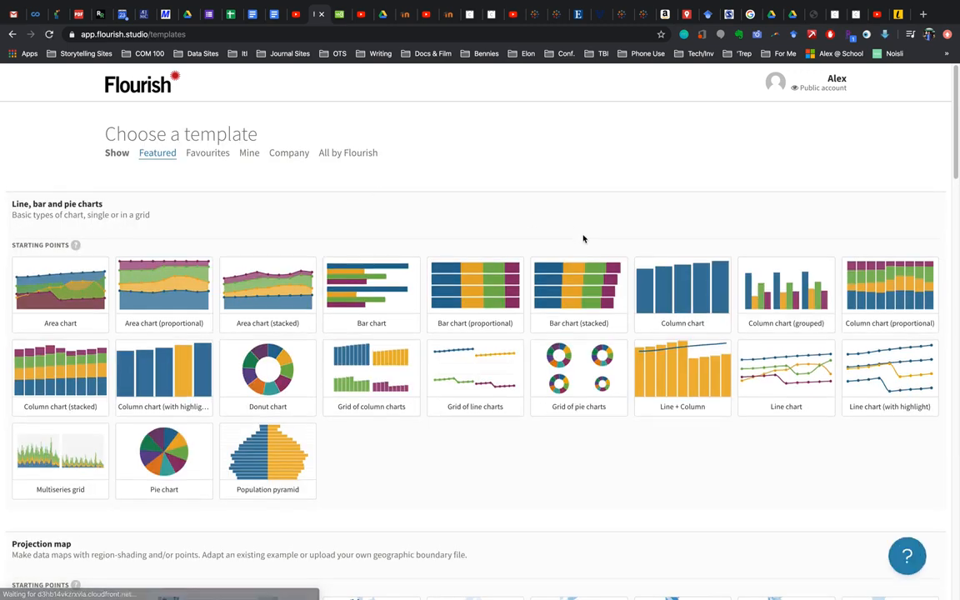
scroll(549, 275, down, 3)
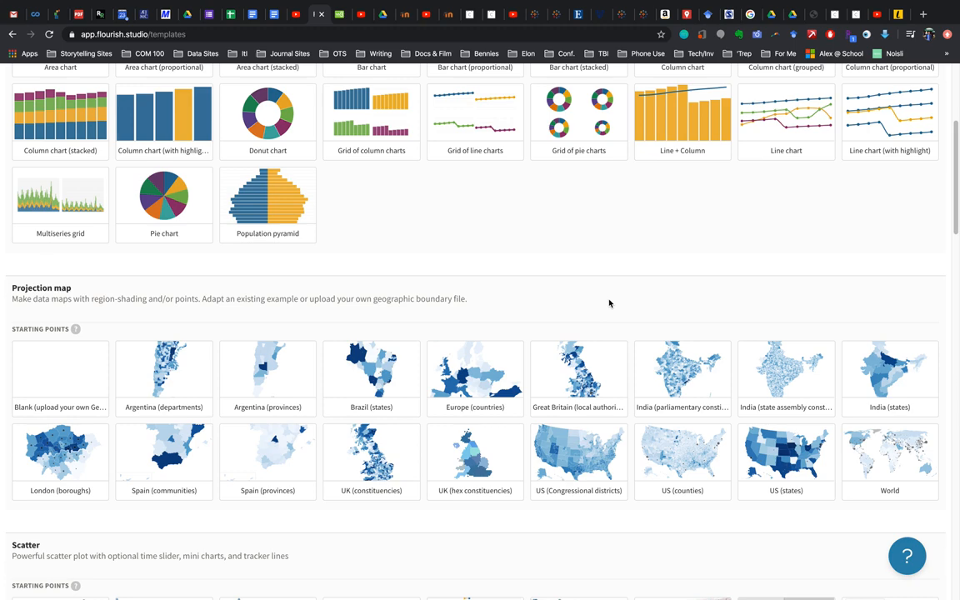
scroll(609, 303, down, 3)
scroll(609, 303, down, 2)
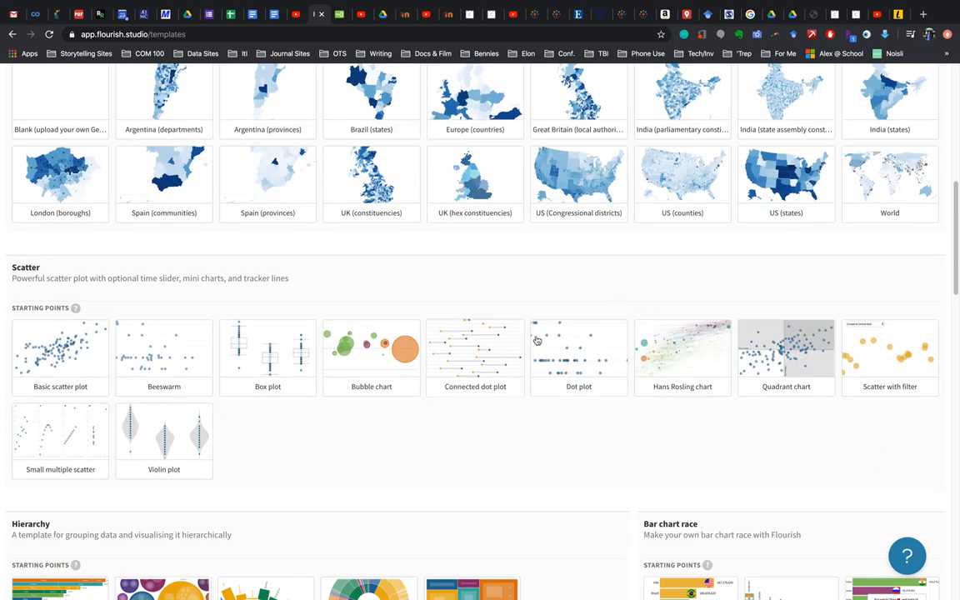
scroll(637, 318, down, 3)
scroll(637, 318, down, 2)
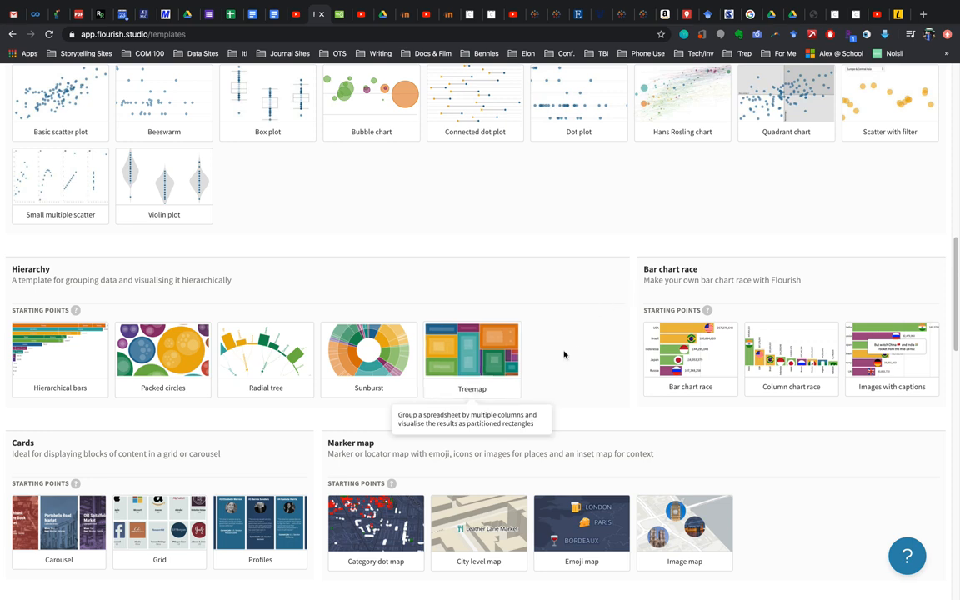
scroll(685, 356, down, 2)
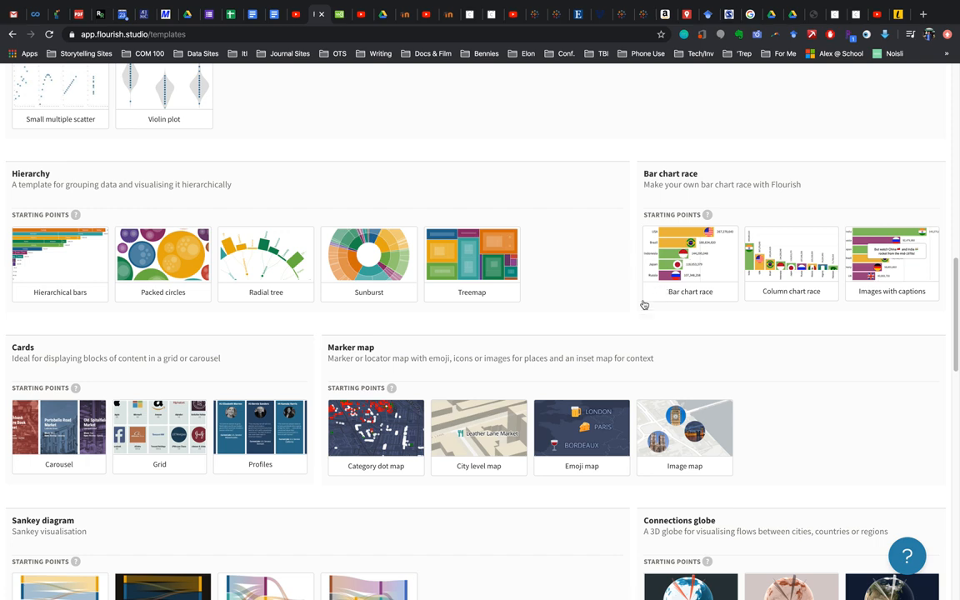
click(691, 269)
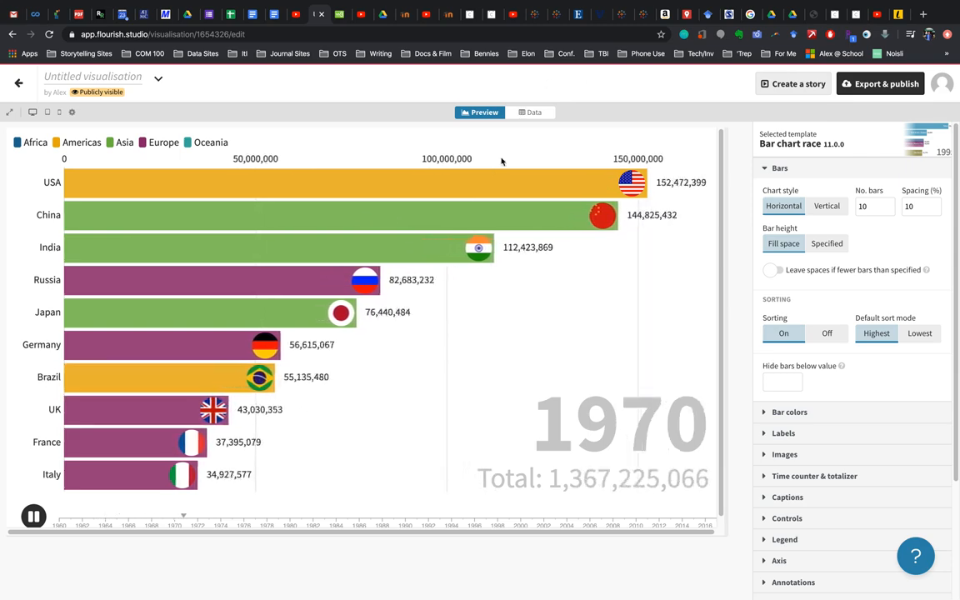
Replace the template's data sheet with the Desktop file 5 States Population.xlsx, importing it publicly
click(533, 113)
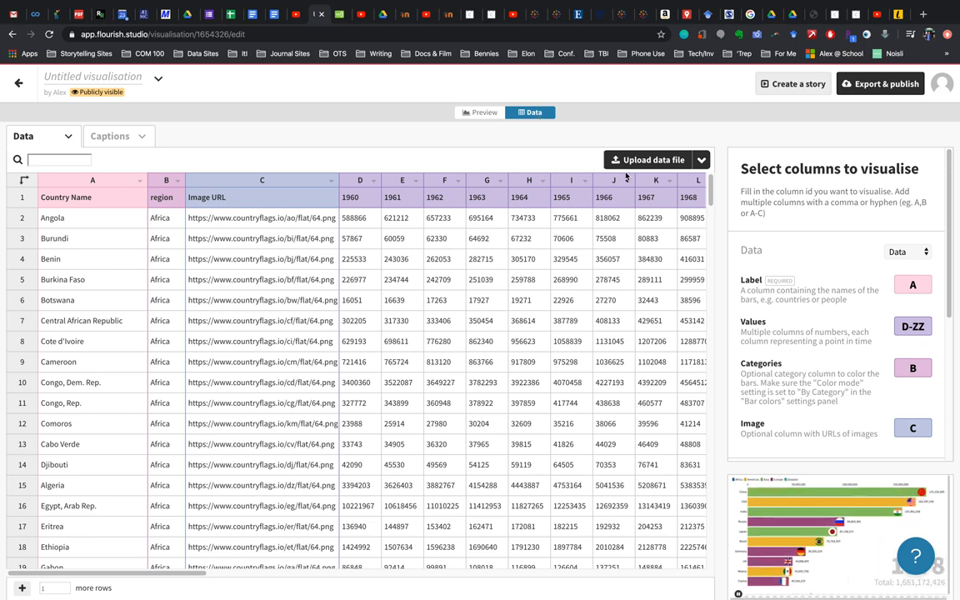
click(650, 160)
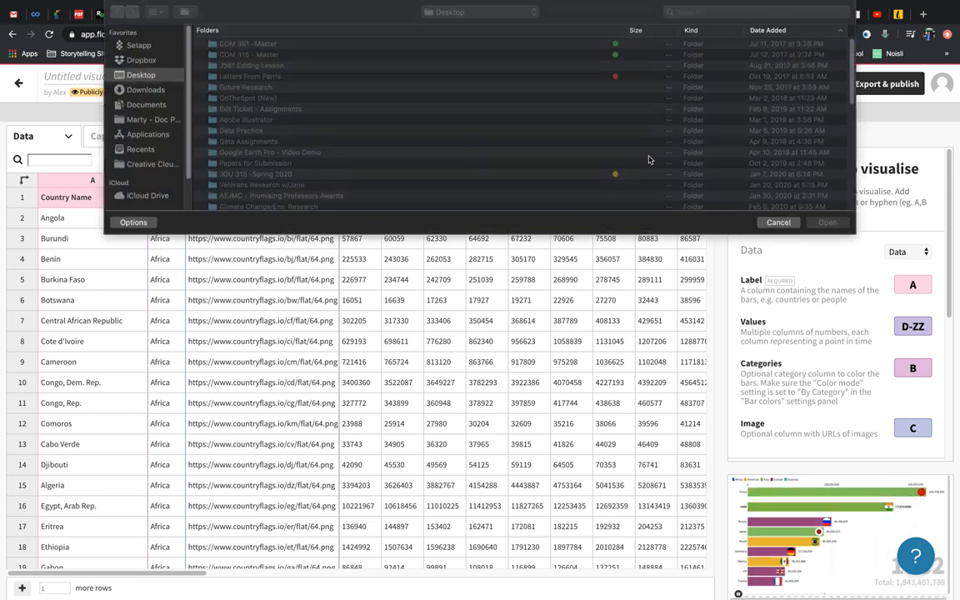
scroll(225, 141, down, 10)
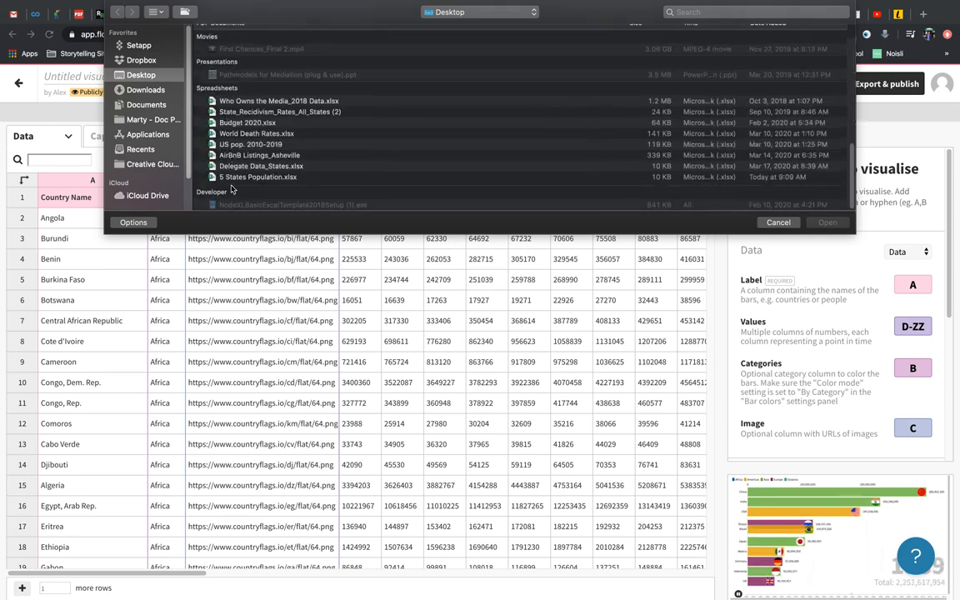
click(275, 178)
click(826, 223)
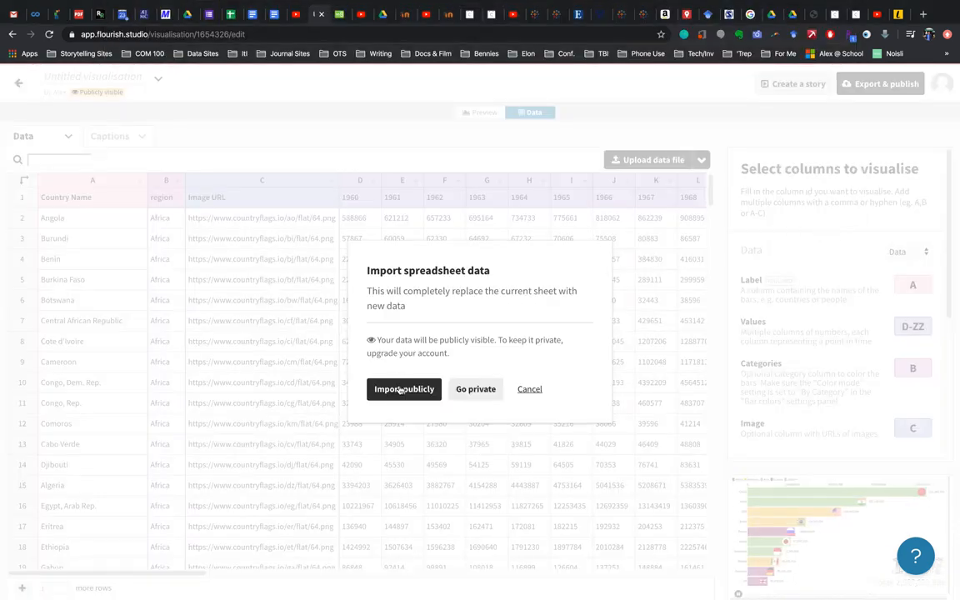
click(403, 389)
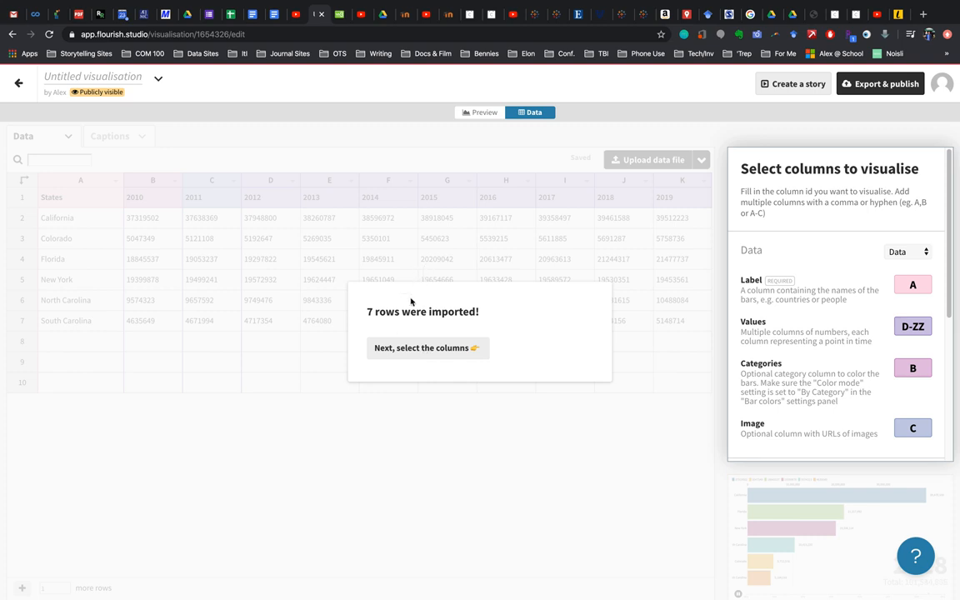
click(425, 350)
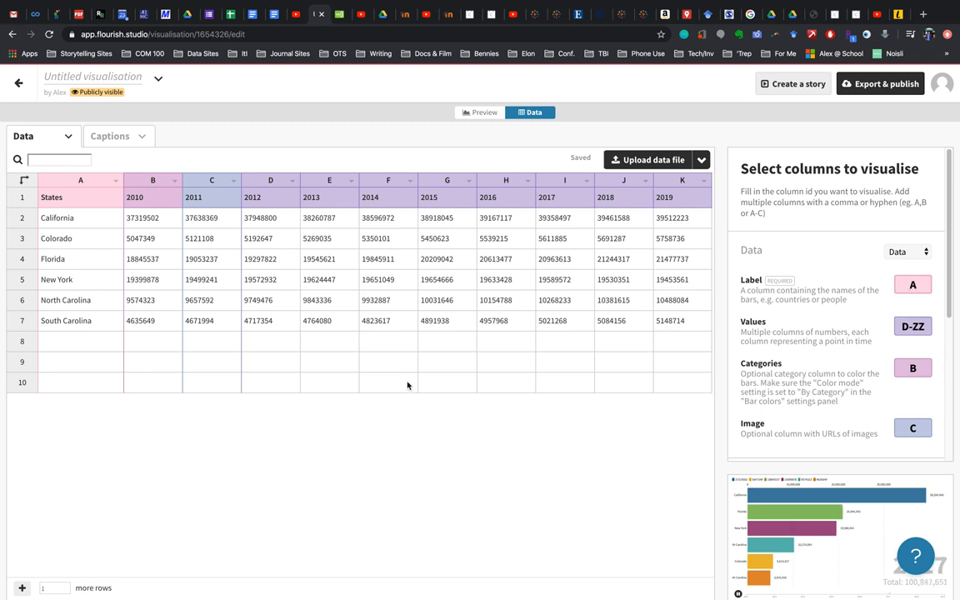
Set the Values columns to B-K, keep Categories on column B and clear the Image column
click(911, 326)
key(ctrl+a)
text(B)
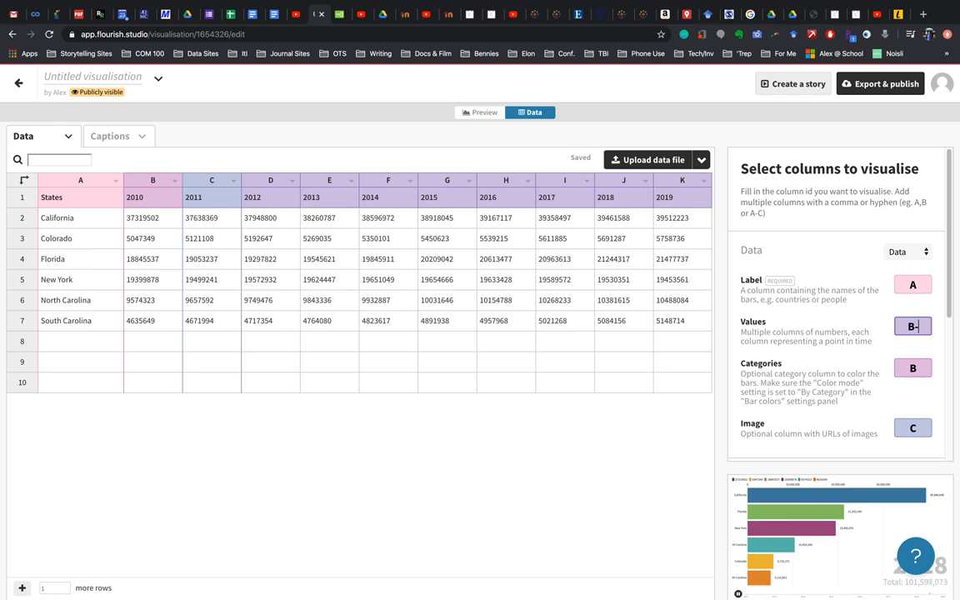
click(912, 367)
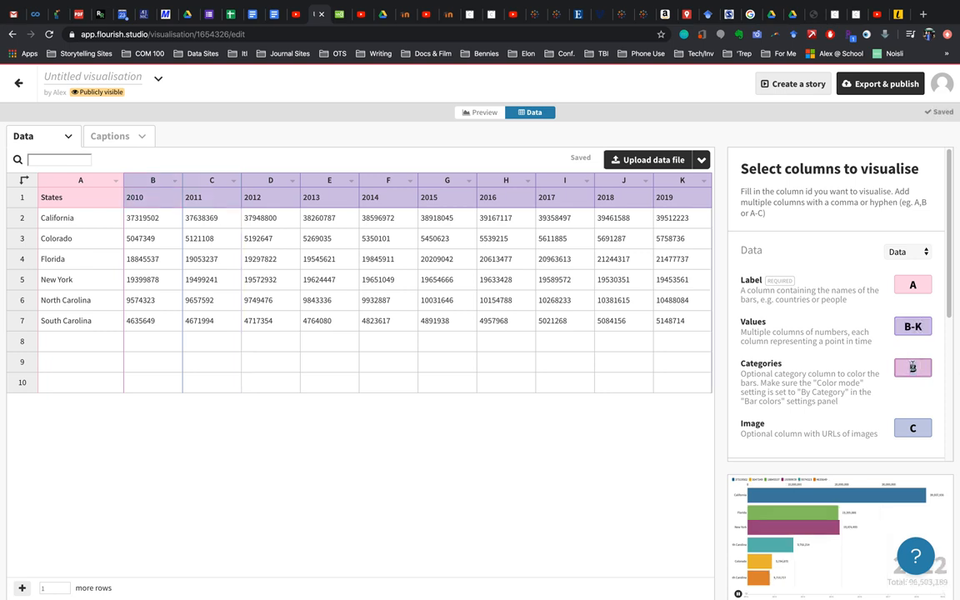
click(912, 429)
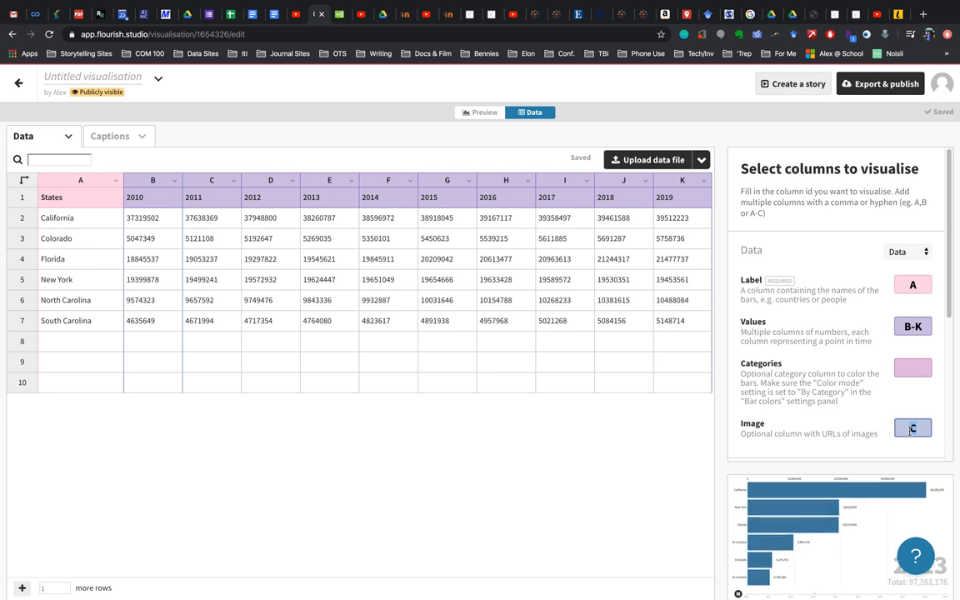
click(910, 369)
text(B)
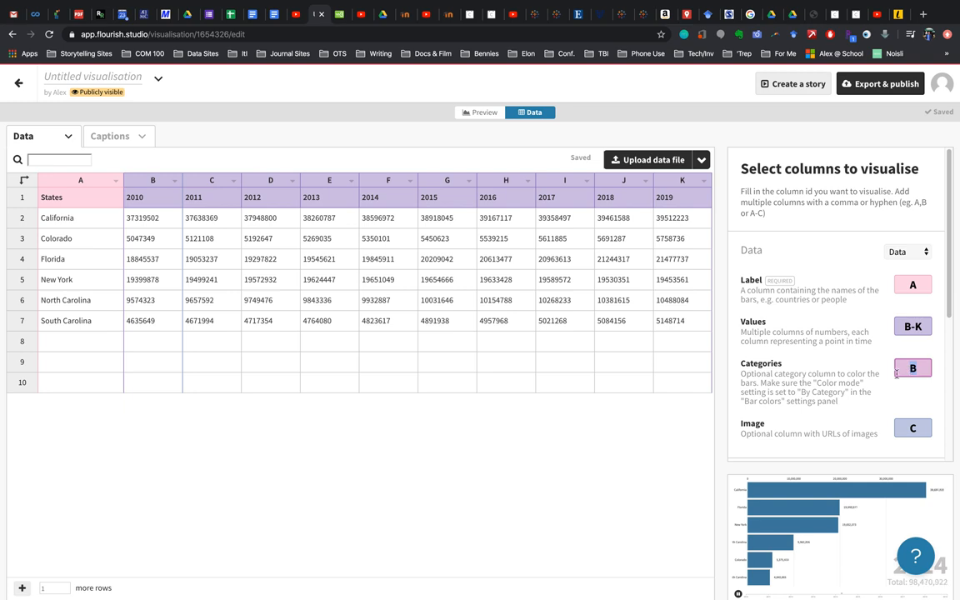
click(921, 430)
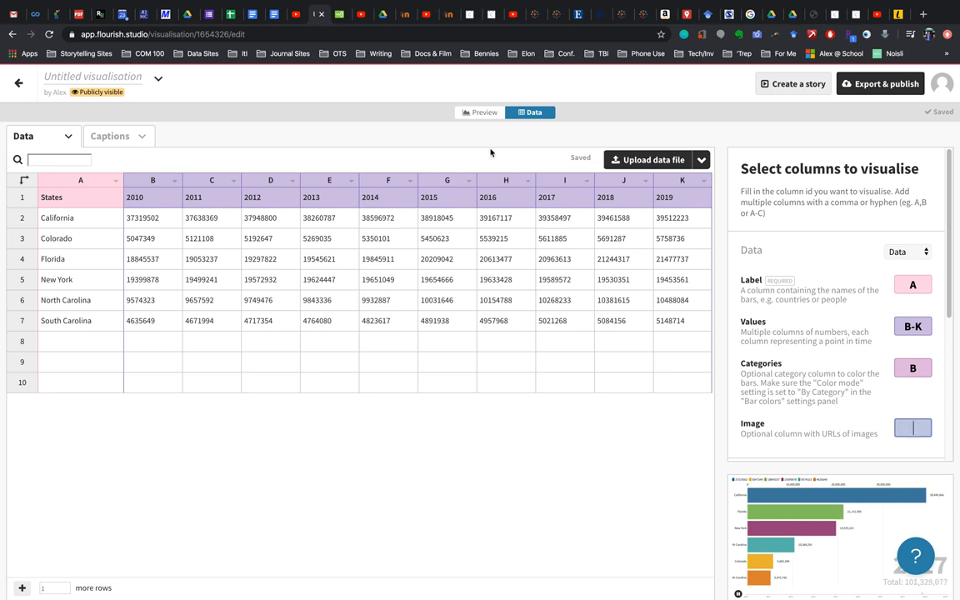
Rename the visualisation as "5 State Population Change 2010-2019"
click(70, 76)
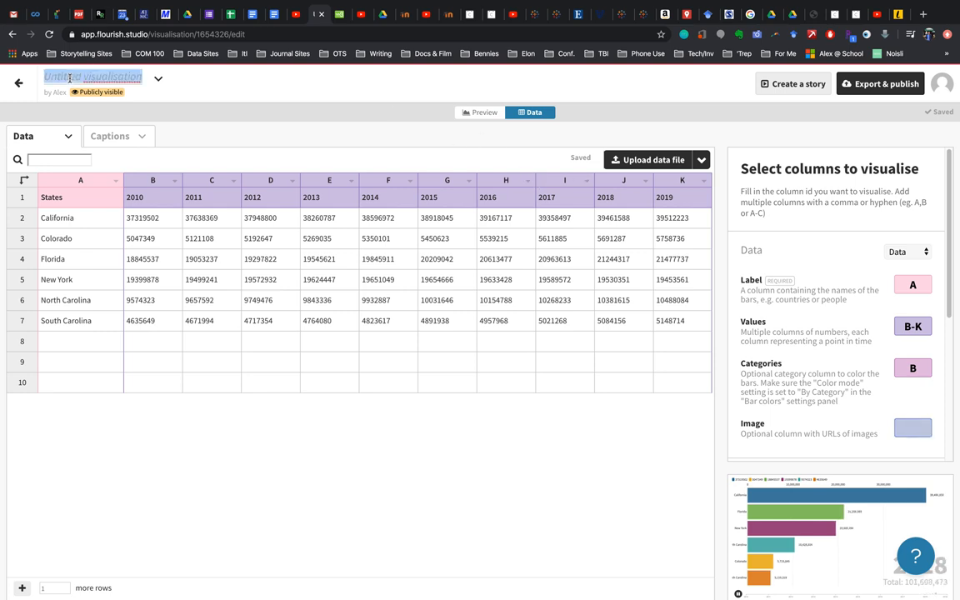
text(20)
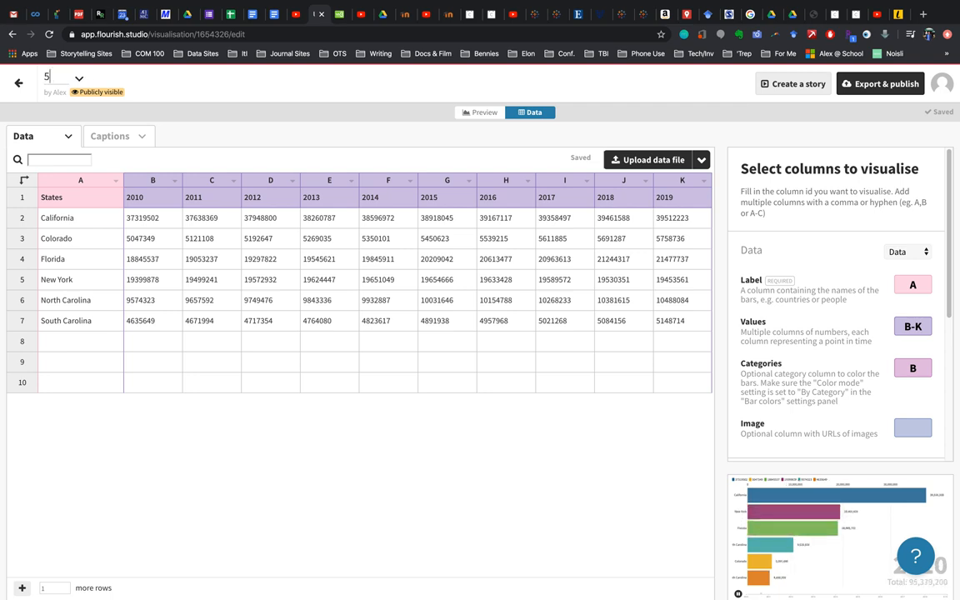
text(5 State POoopulation Change)
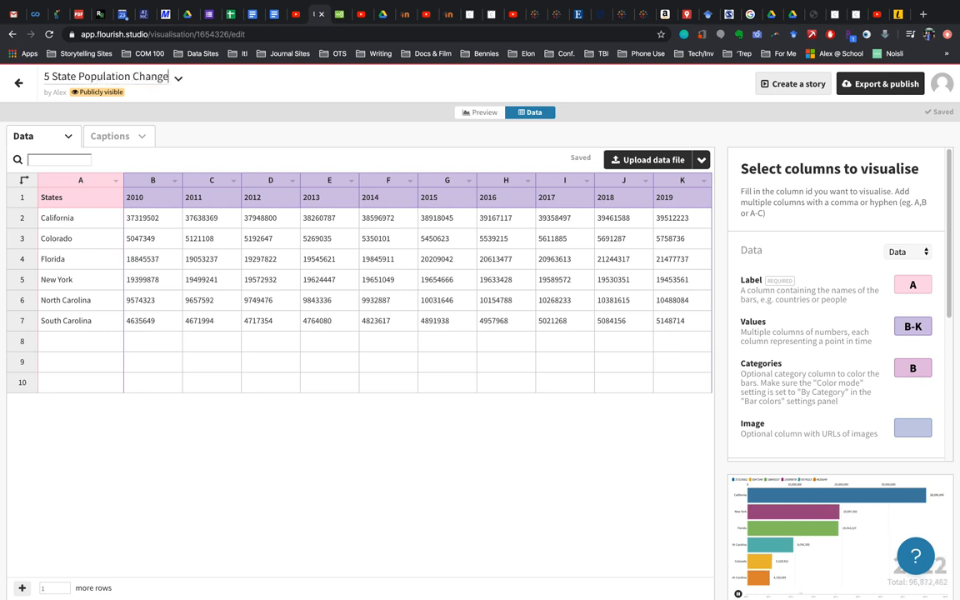
text( 2010-2019)
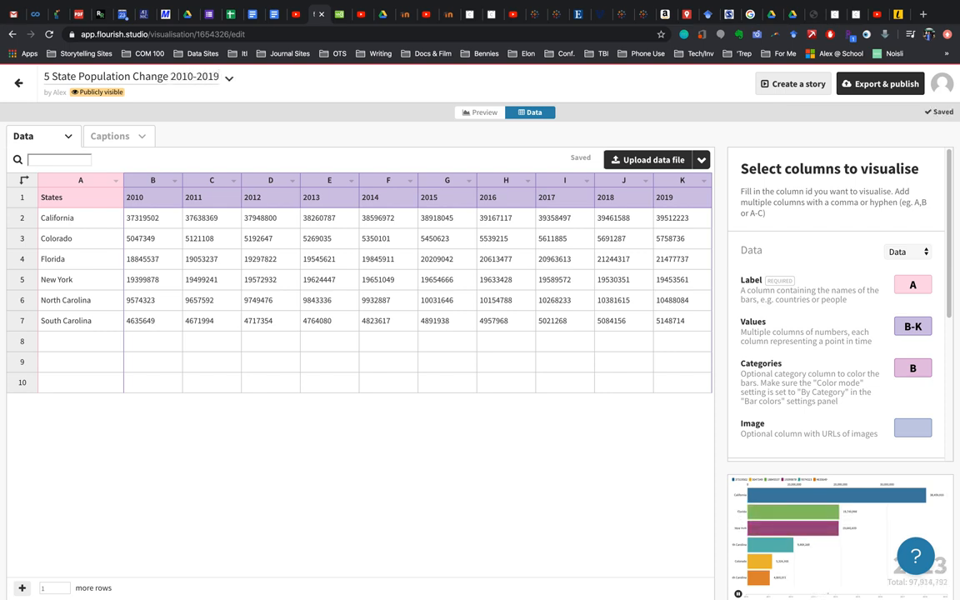
Preview the chart, try the Vertical chart style and return it to Horizontal
click(483, 114)
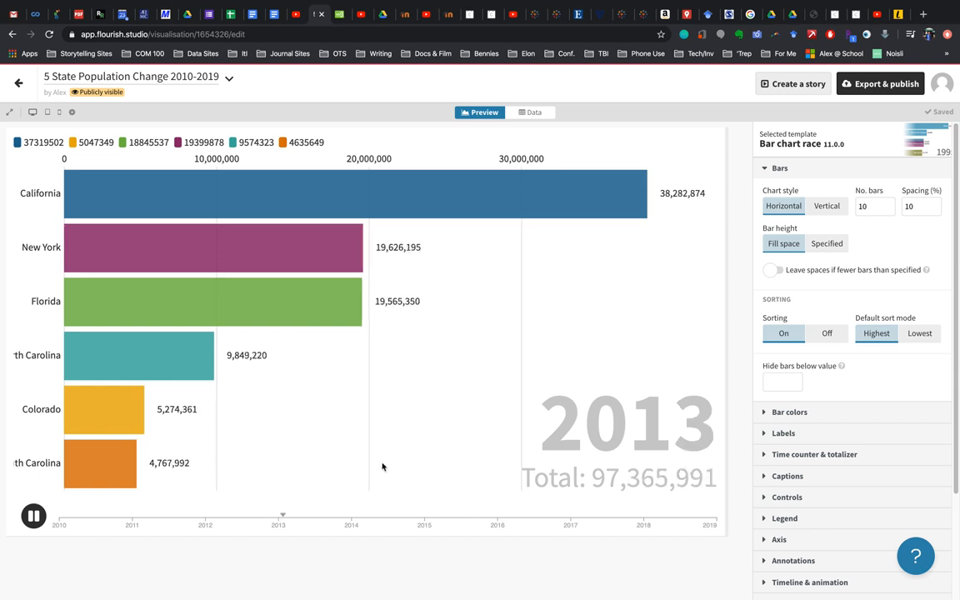
click(822, 208)
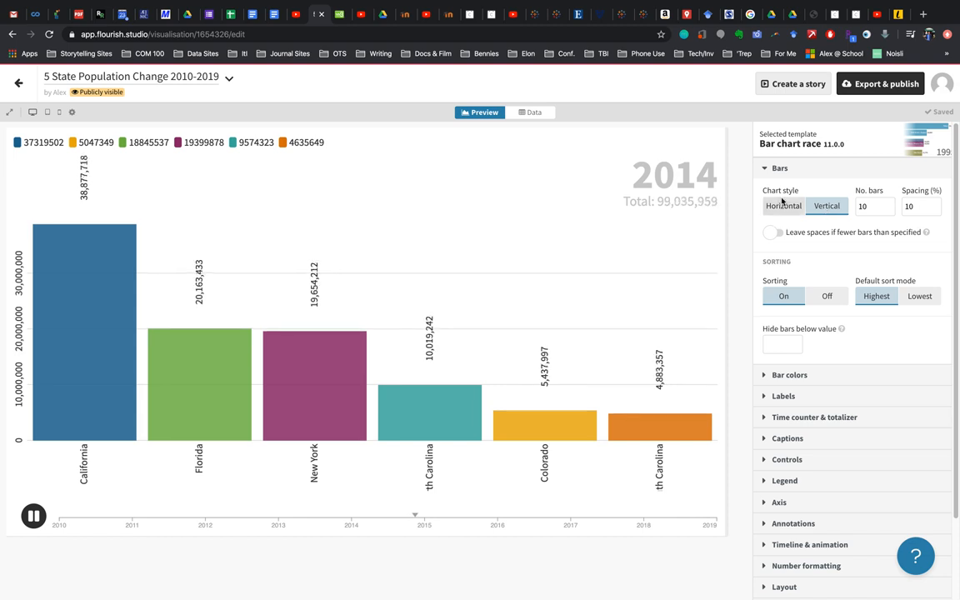
click(781, 205)
Examine the bar colour, time counter and totalizer settings and the other available chart setting groups
scroll(802, 316, down, 2)
click(792, 325)
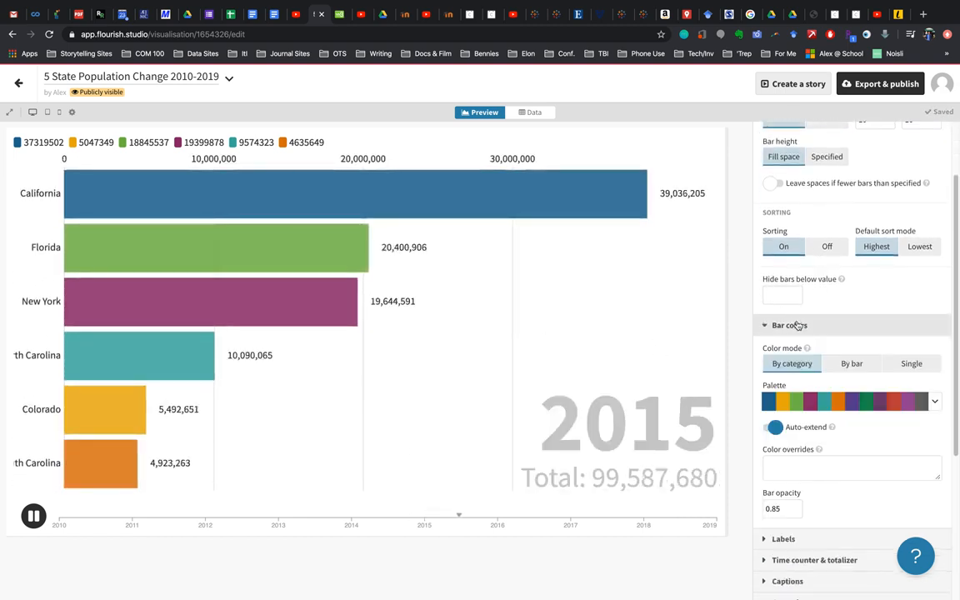
click(793, 325)
scroll(796, 326, down, 1)
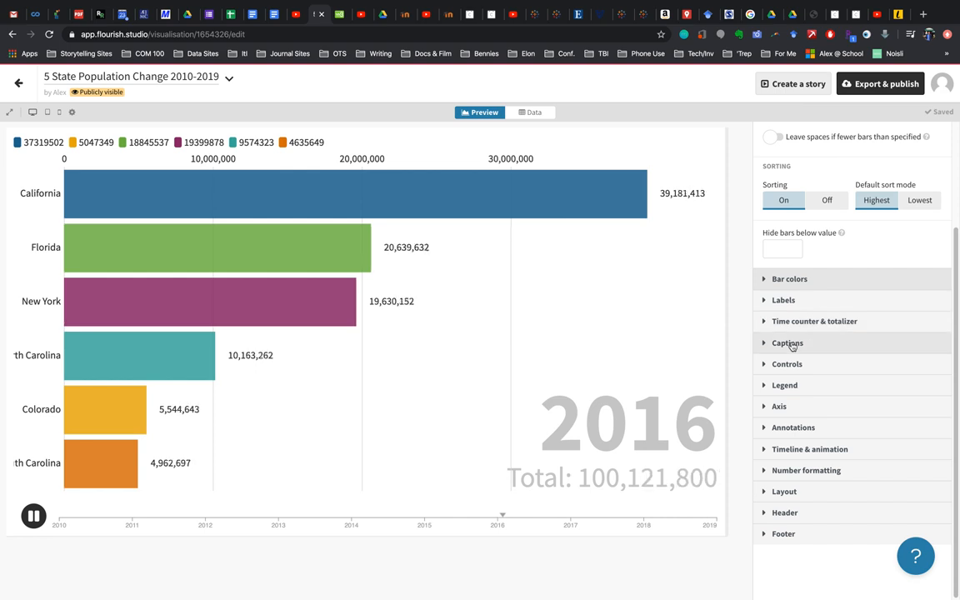
click(800, 322)
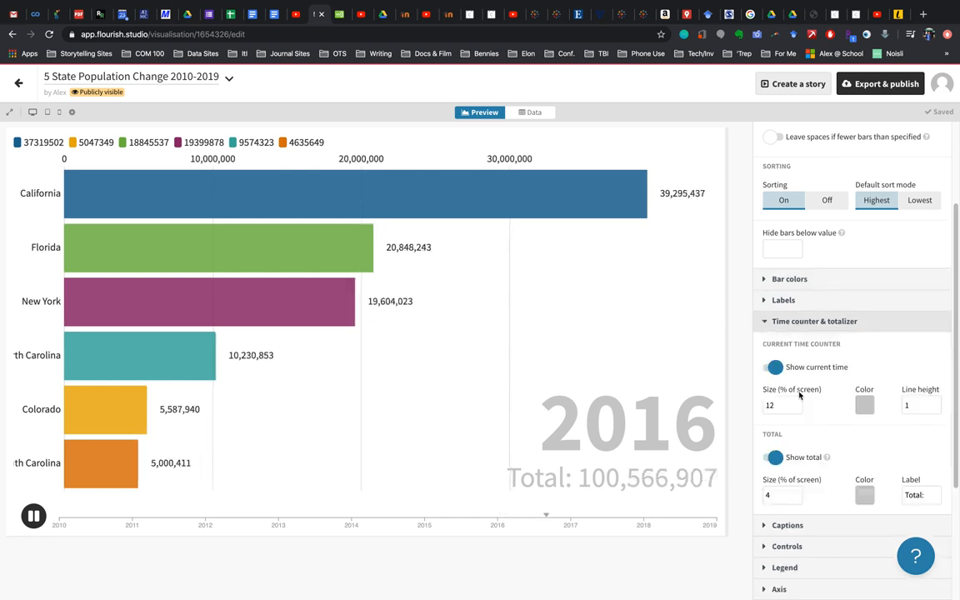
click(864, 405)
click(44, 417)
click(7, 366)
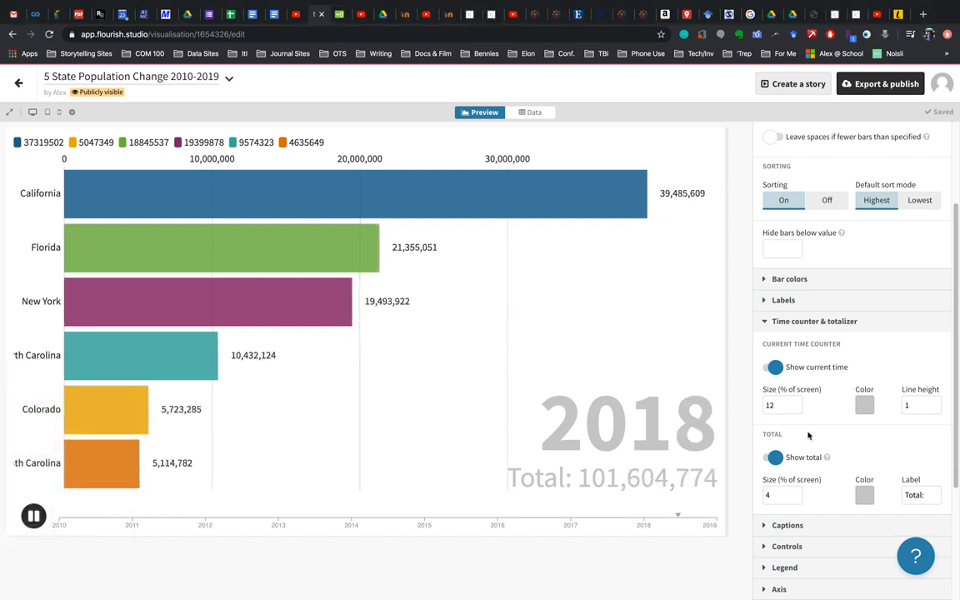
scroll(807, 435, down, 2)
scroll(821, 407, down, 3)
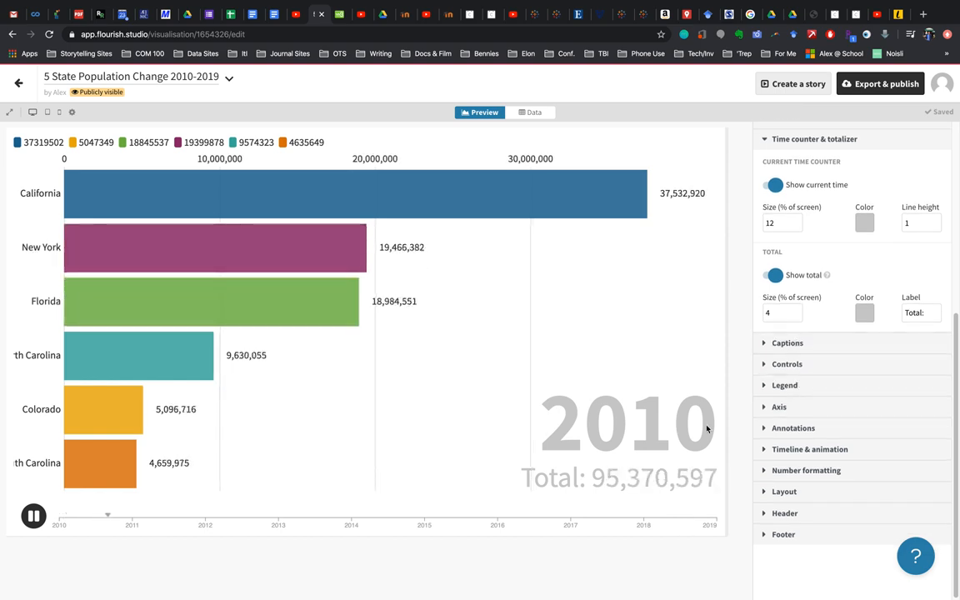
scroll(723, 437, up, 1)
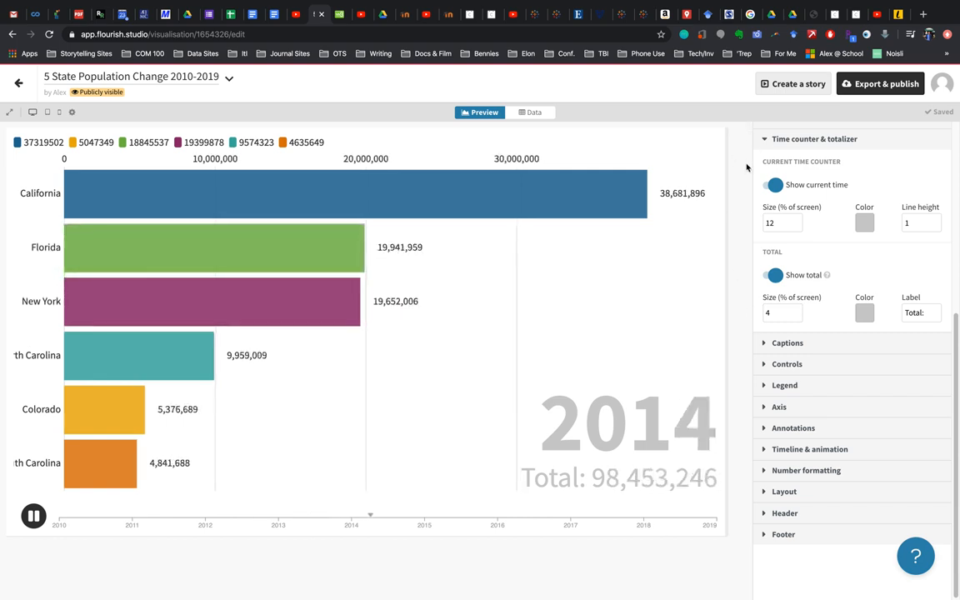
Publish the visualisation without a password and select its website embed code for copying
click(885, 84)
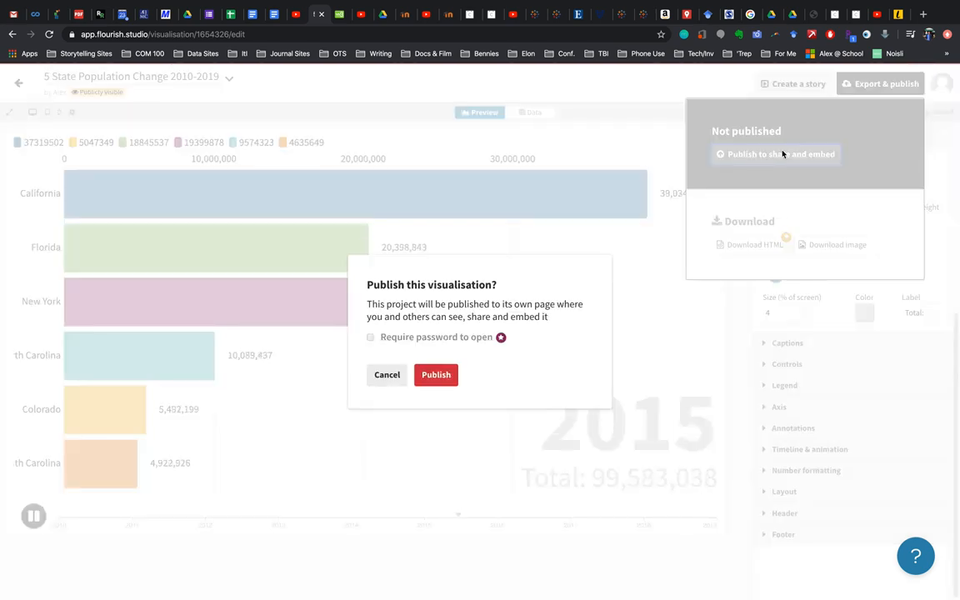
click(435, 374)
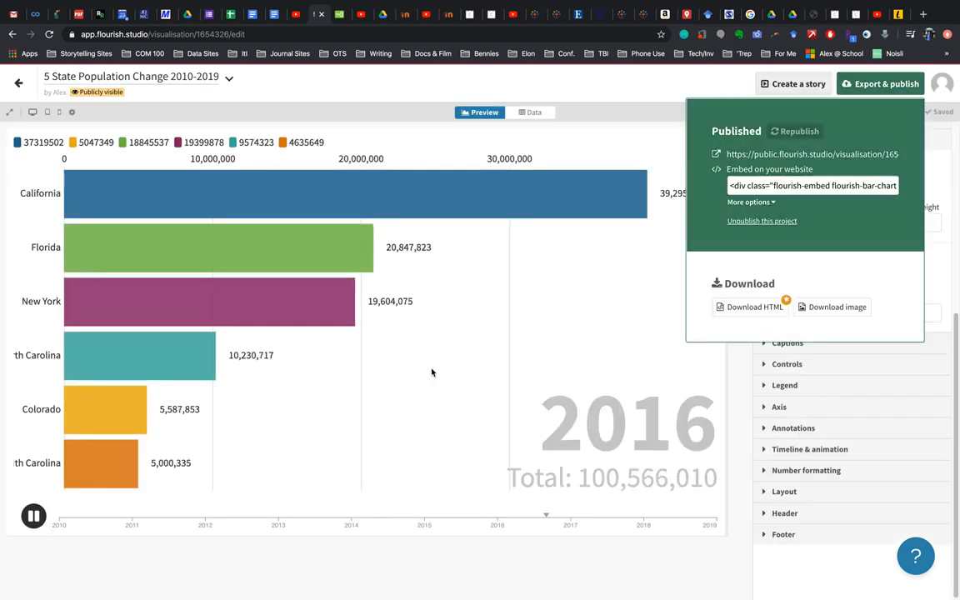
click(748, 187)
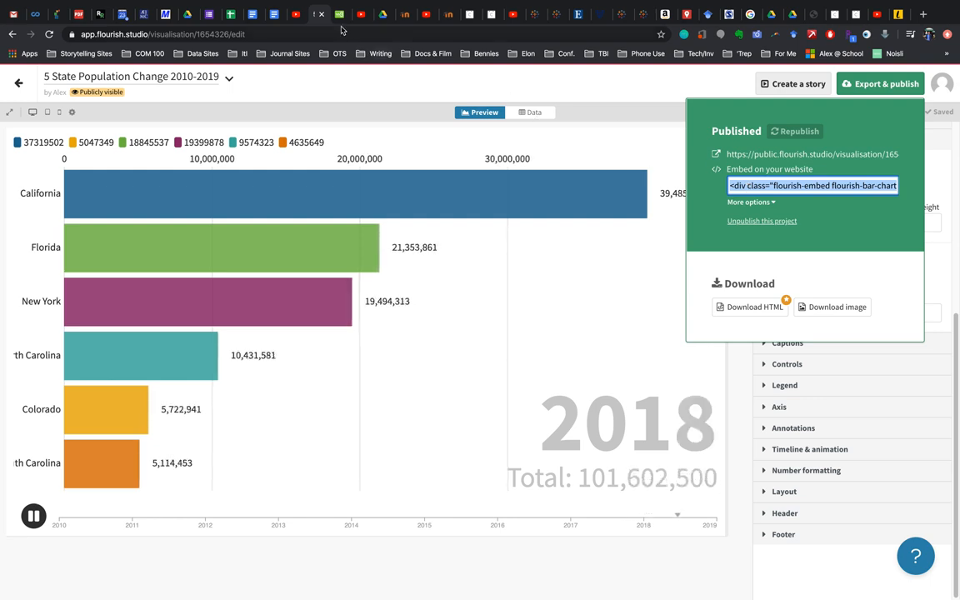
Switch to w3schools, open its HTML example in the Tryit editor and replace the heading text with "Five State Population Growth"
click(339, 15)
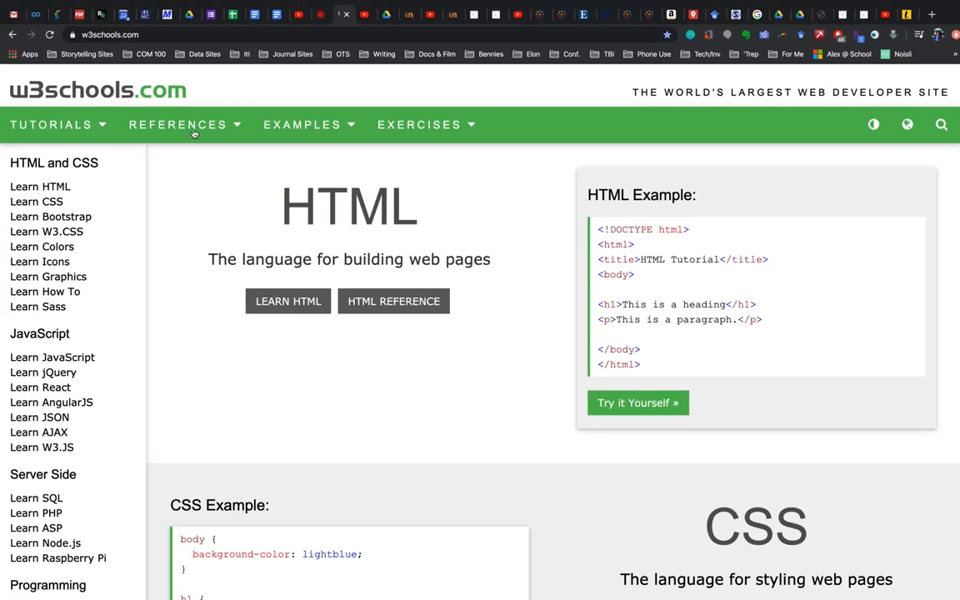
click(633, 403)
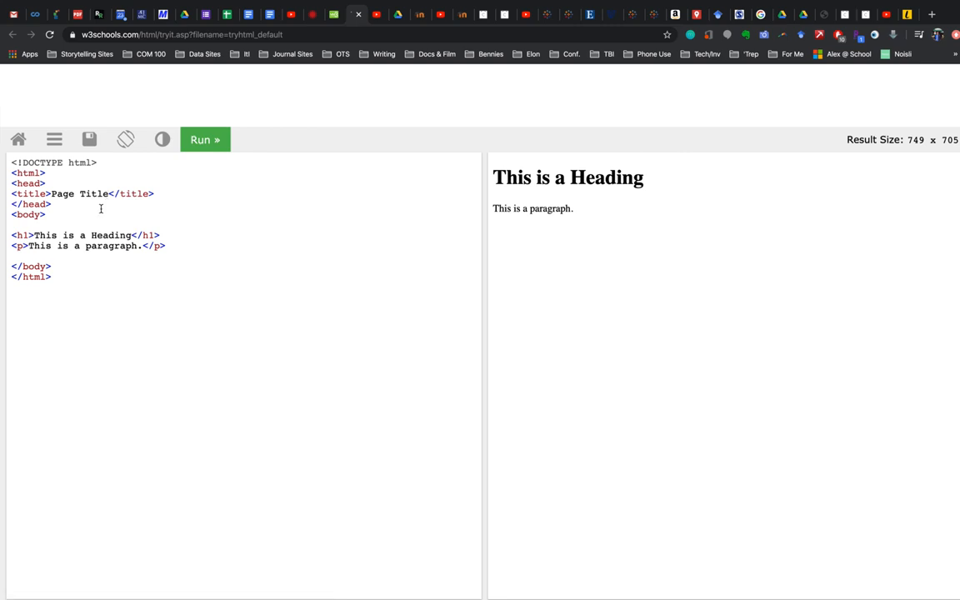
drag(116, 235, 38, 233)
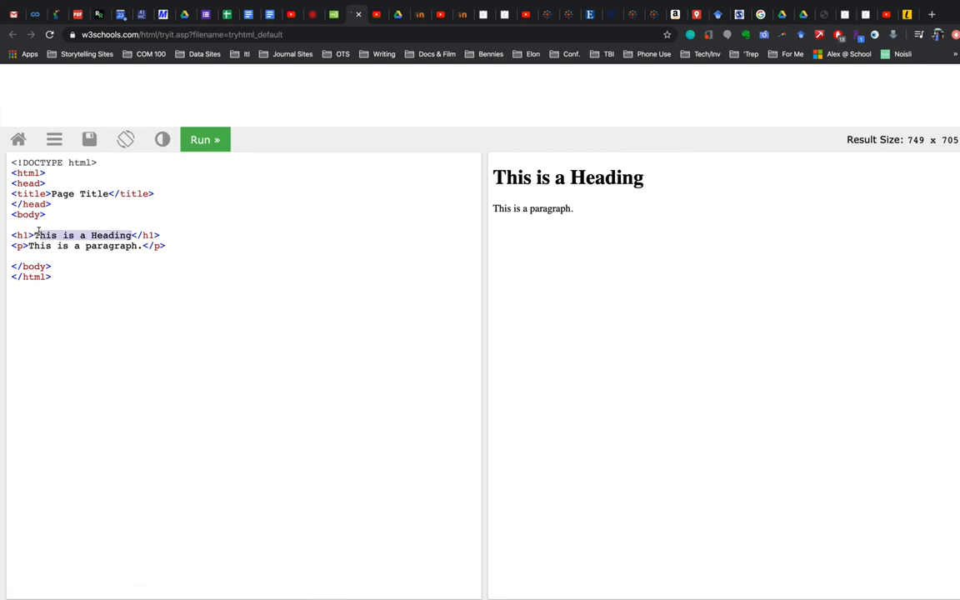
text(Five )
text(STate )
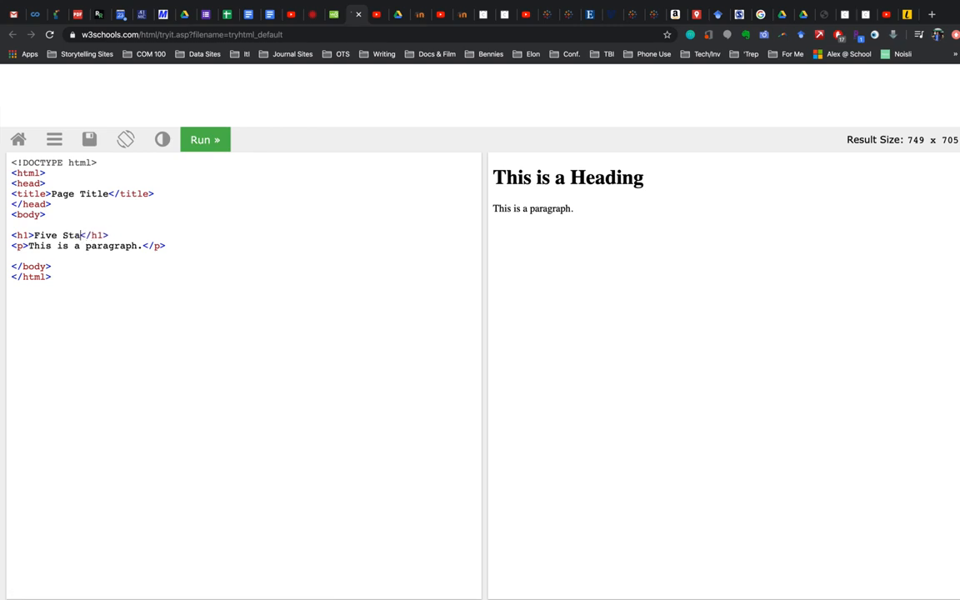
text(Population Grown)
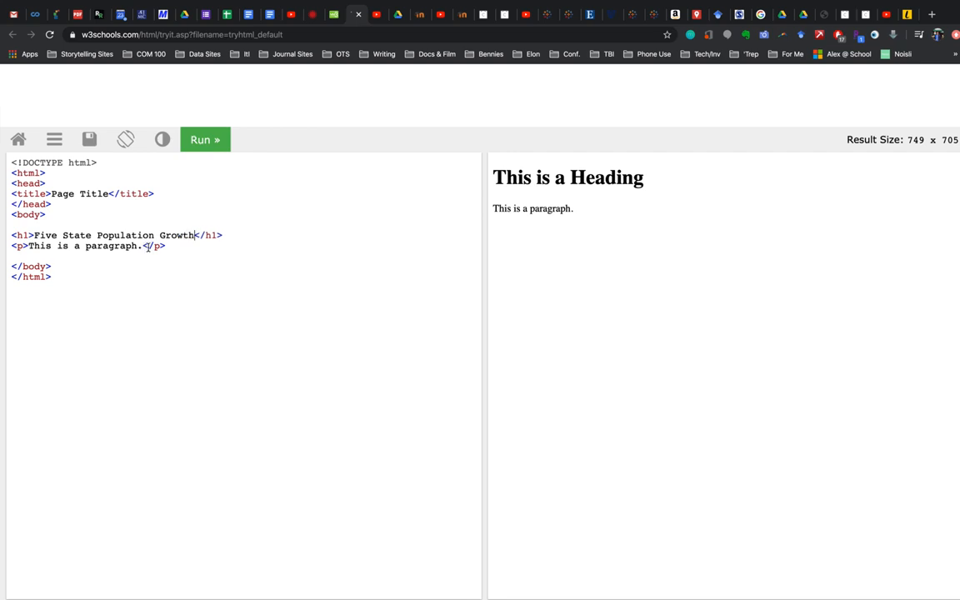
Replace the sample paragraph text with "Check this out."
drag(144, 247, 71, 247)
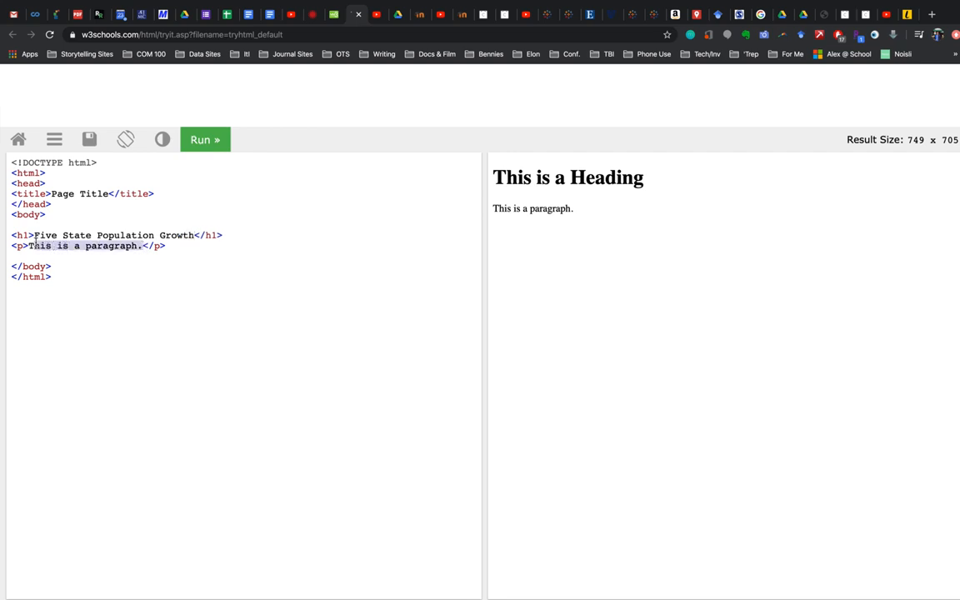
key(BackSpace)
text(Check this out)
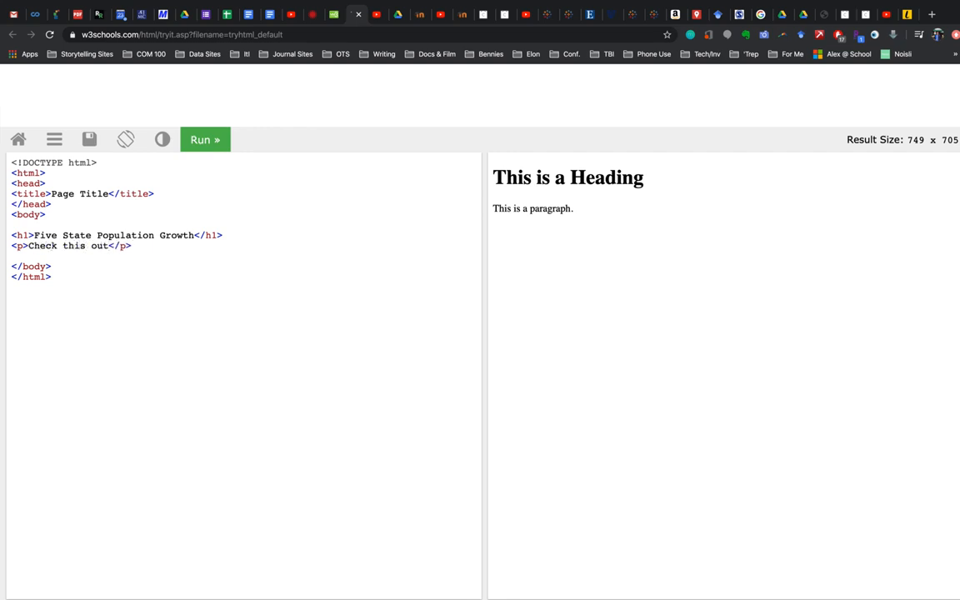
Paste the copied Flourish embed code below the paragraph, separated by a blank line, and run the page
click(177, 245)
key(Return)
key(Return)
text(<div class="flourish-embed flourish-bar-chart-race" data-src="visualisation/1654326"><script src="https://public.flourish.studio/resources/embed.js"></script></div>)
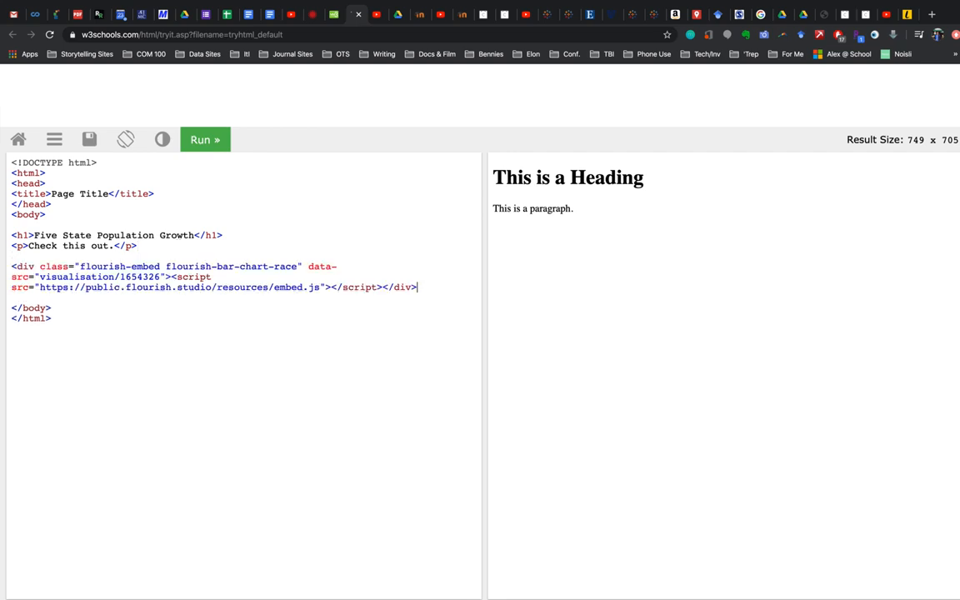
click(196, 140)
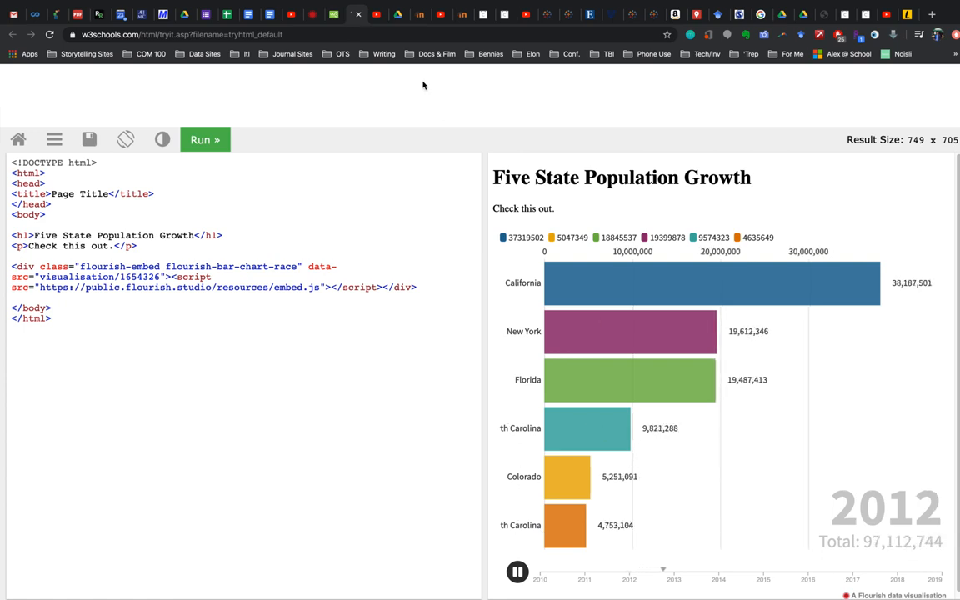
Switch to the Flourish editor, examine the chart's Layout settings, and return to the w3schools page with the embedded chart
click(314, 15)
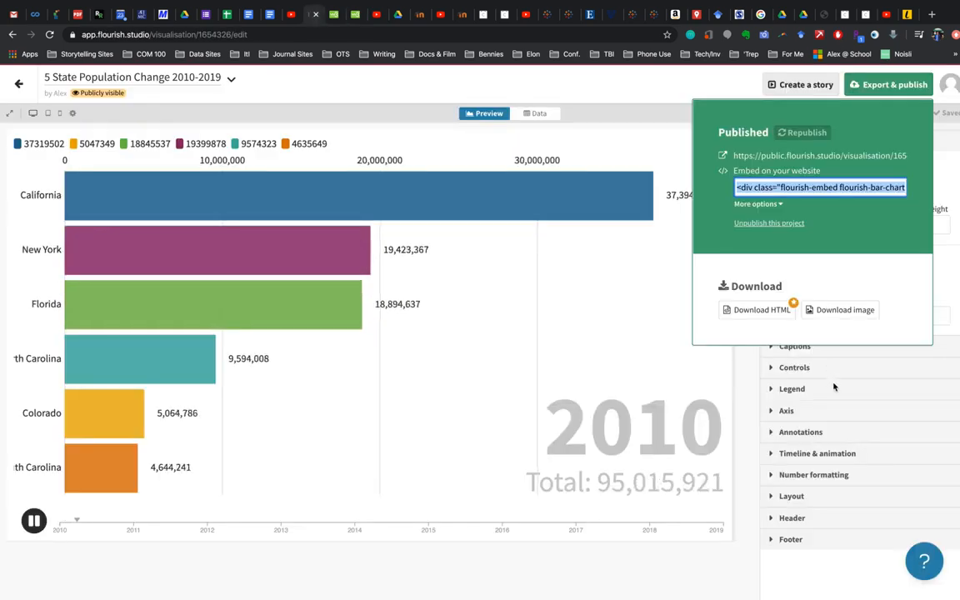
click(655, 178)
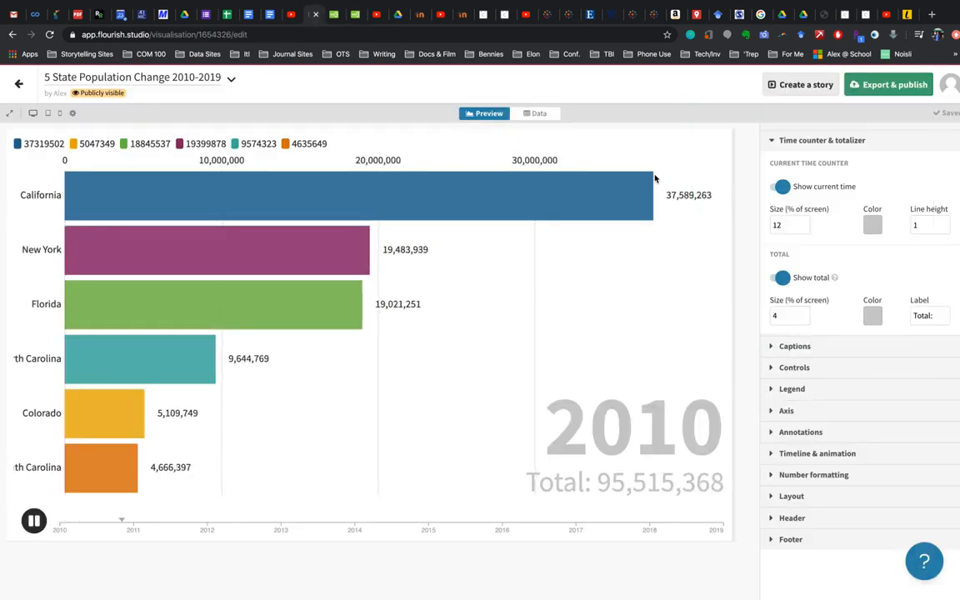
click(798, 495)
scroll(803, 490, down, 2)
scroll(801, 489, down, 2)
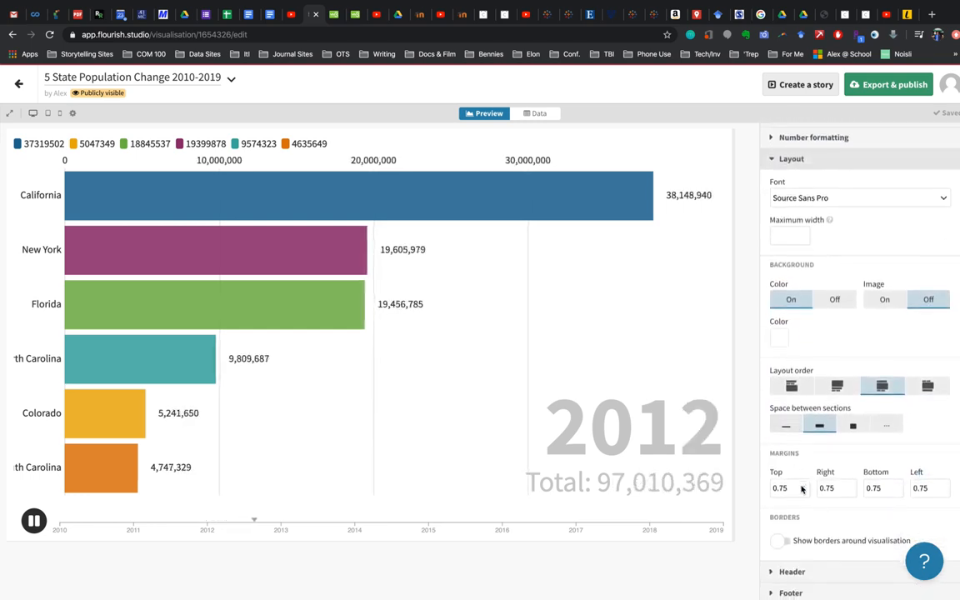
scroll(804, 488, down, 1)
scroll(812, 358, up, 3)
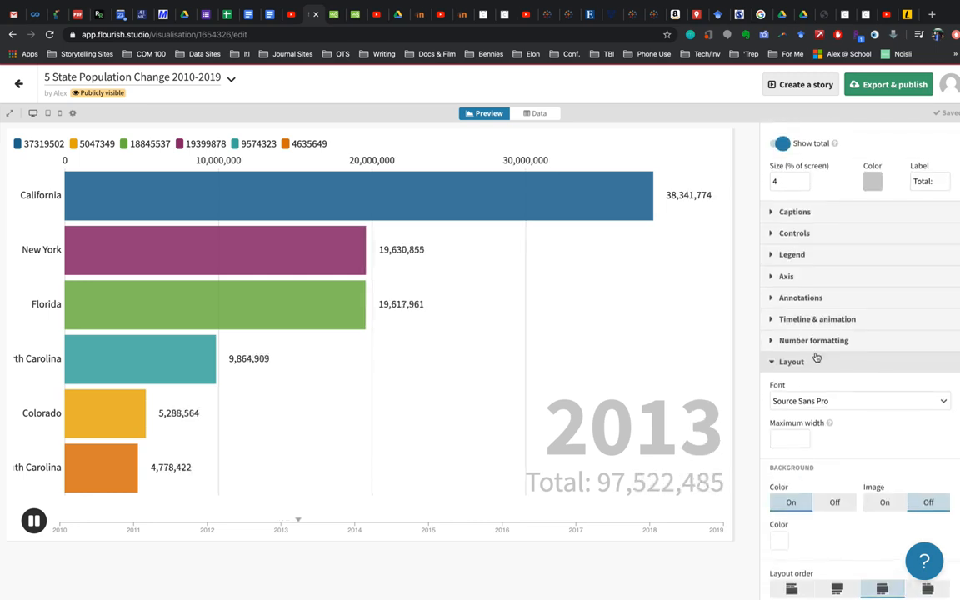
click(817, 359)
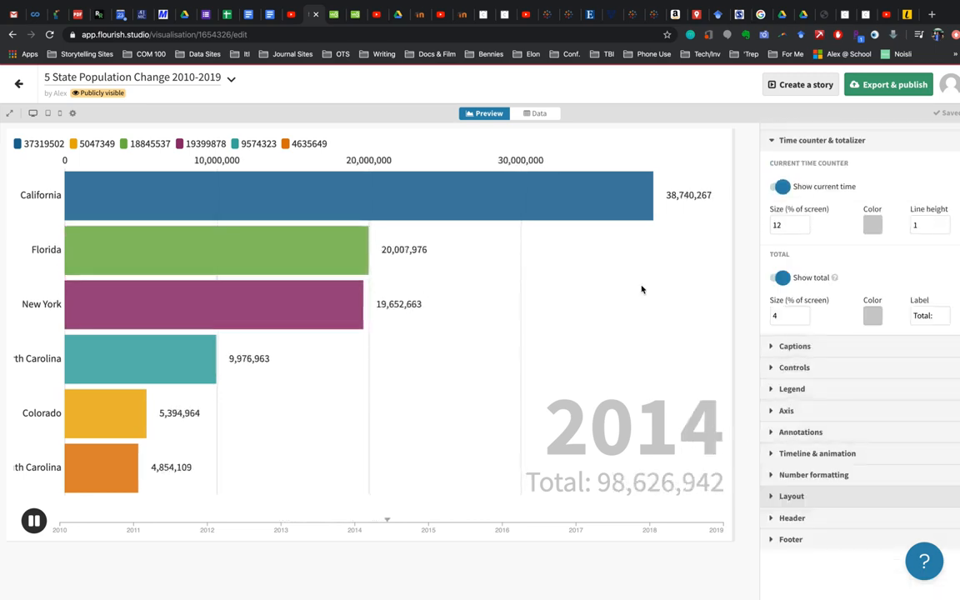
click(361, 12)
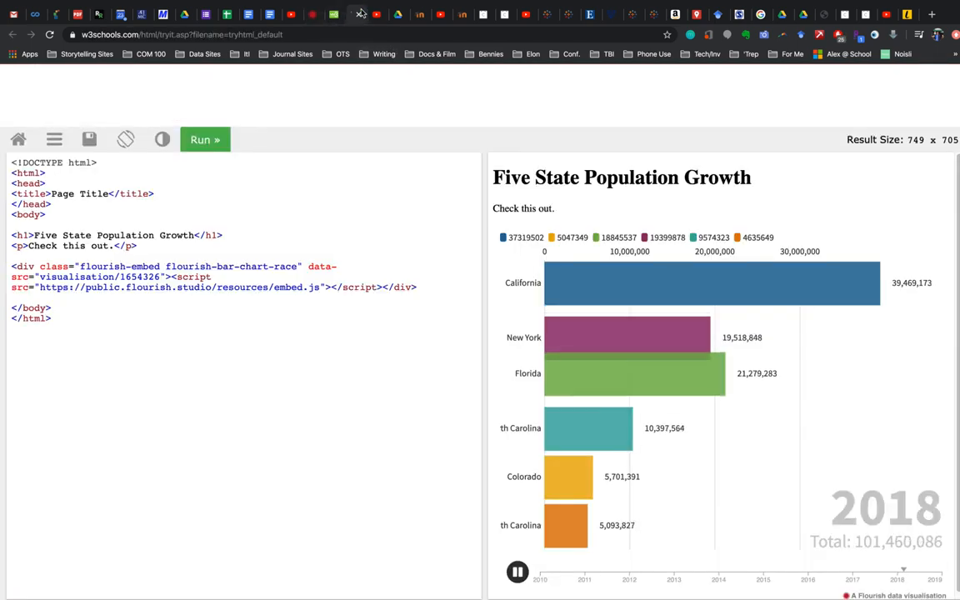